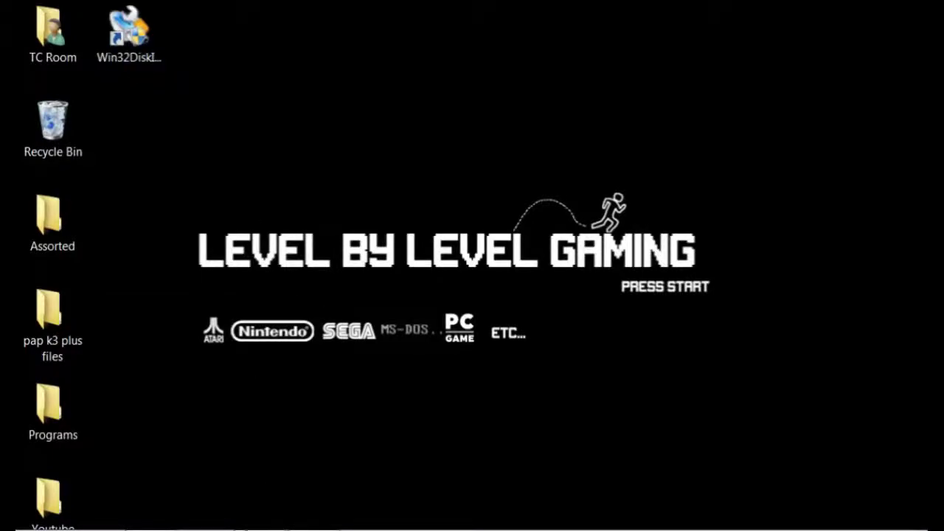
Bring up the PAP K3 Plus case-opening video in the browser and read the comment thread about cloning the internal 4GB SD card
click(151, 512)
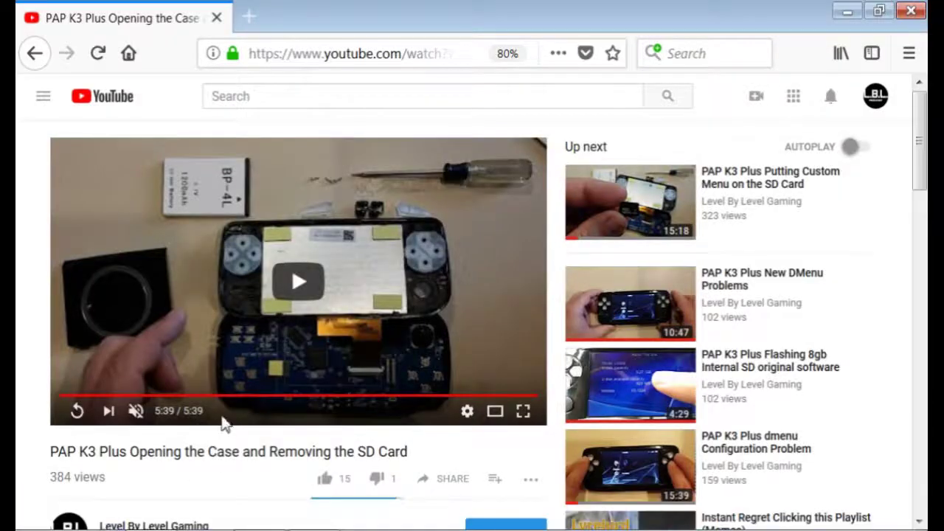
scroll(221, 442, down, 3)
scroll(223, 422, down, 2)
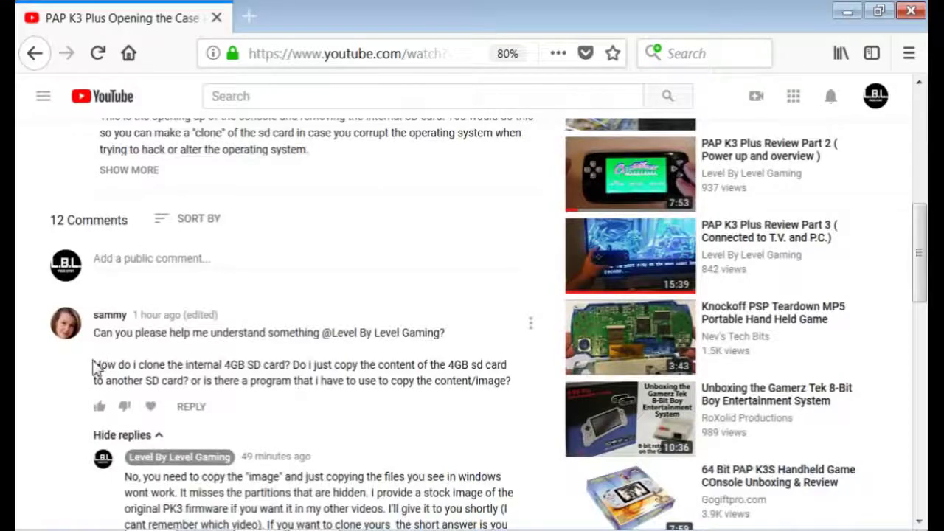
drag(96, 365, 290, 370)
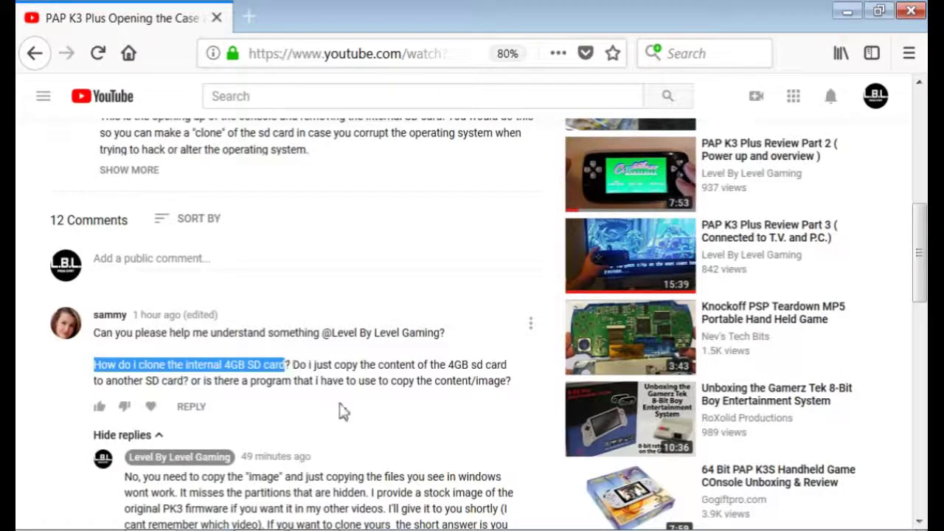
scroll(394, 429, down, 1)
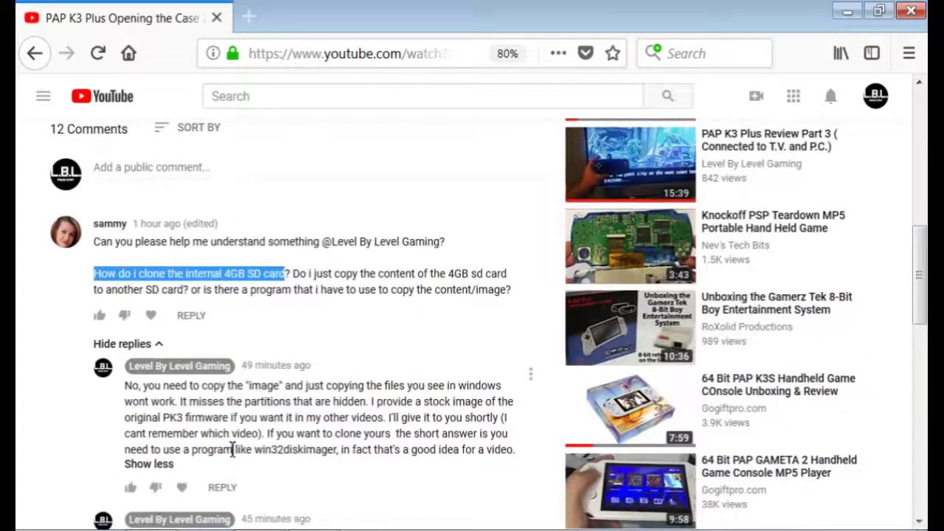
drag(258, 452, 337, 454)
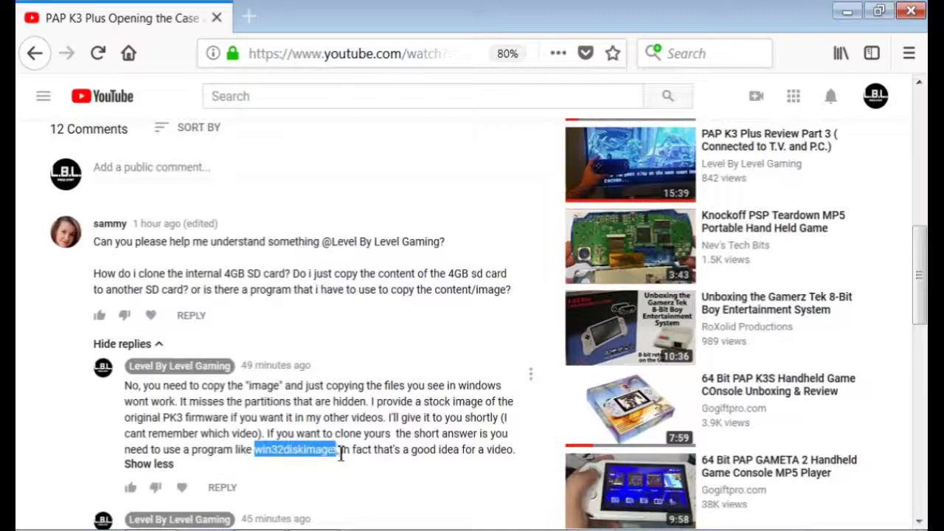
scroll(335, 476, up, 10)
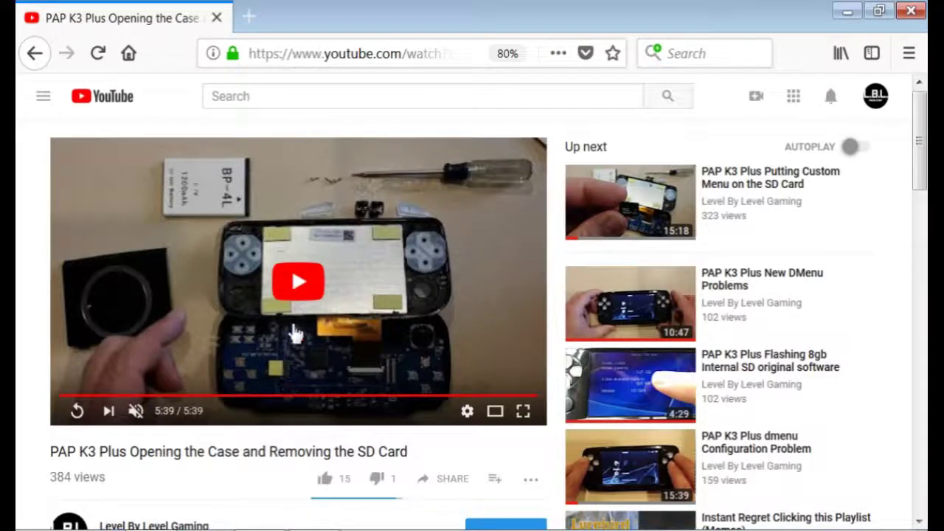
Search the web for "sd to usb" in a new tab and browse the image results for card reader adapters
click(248, 22)
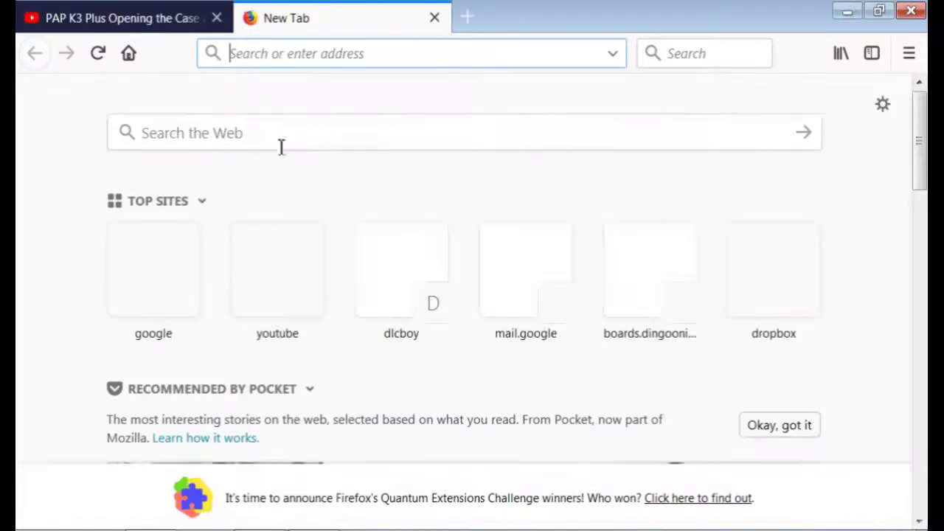
click(249, 135)
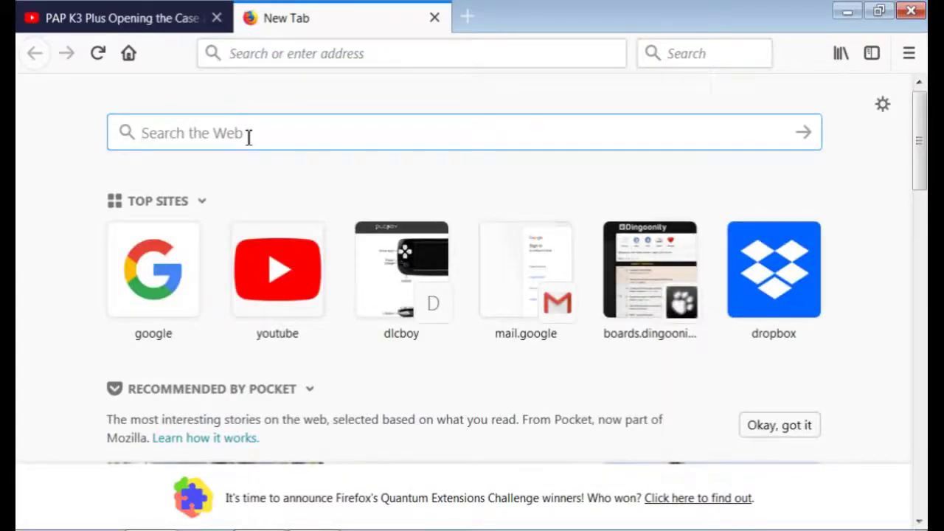
text(sd)
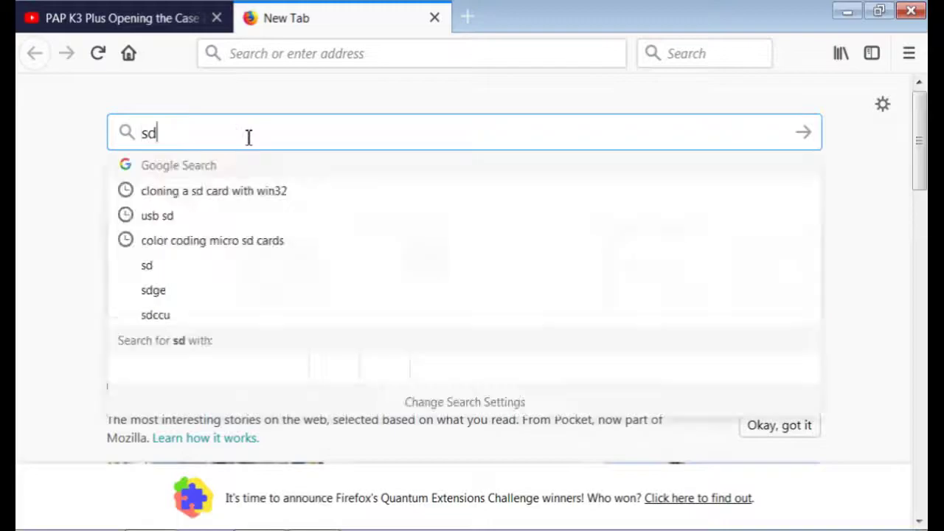
text( to )
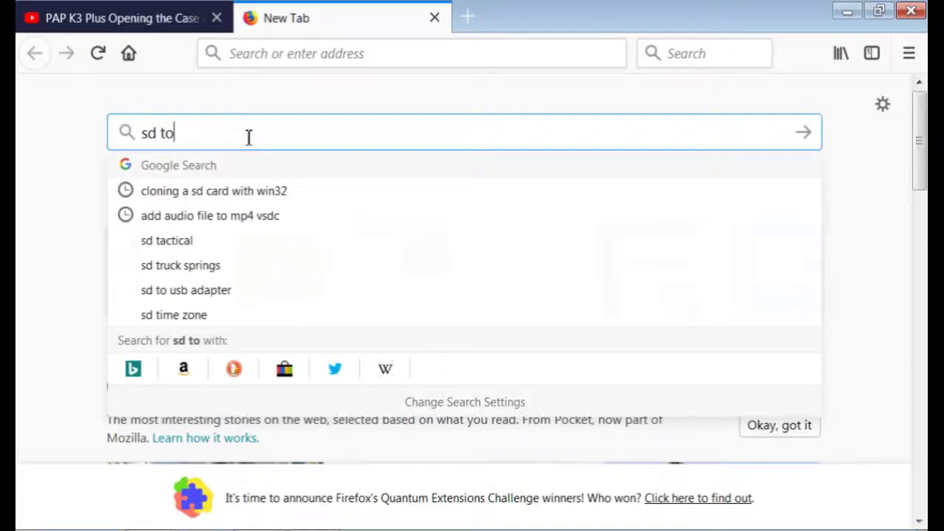
text(us)
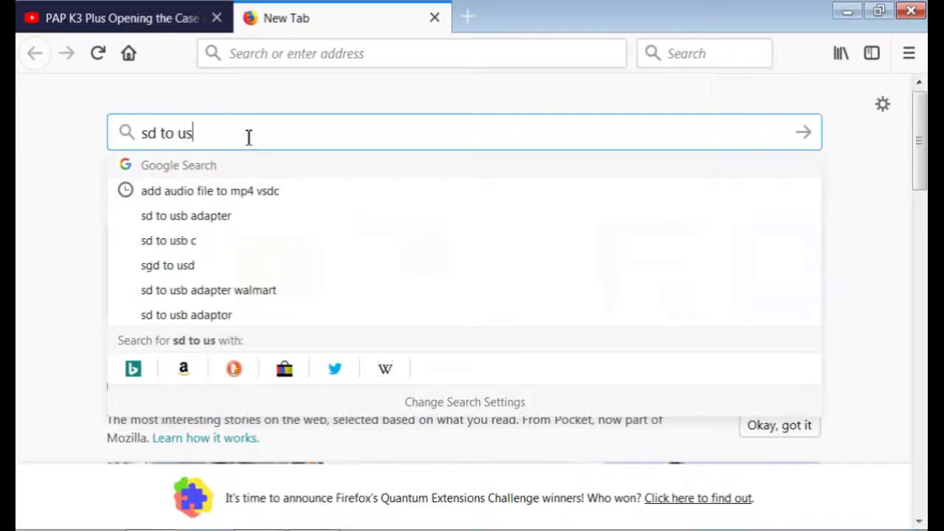
text(b)
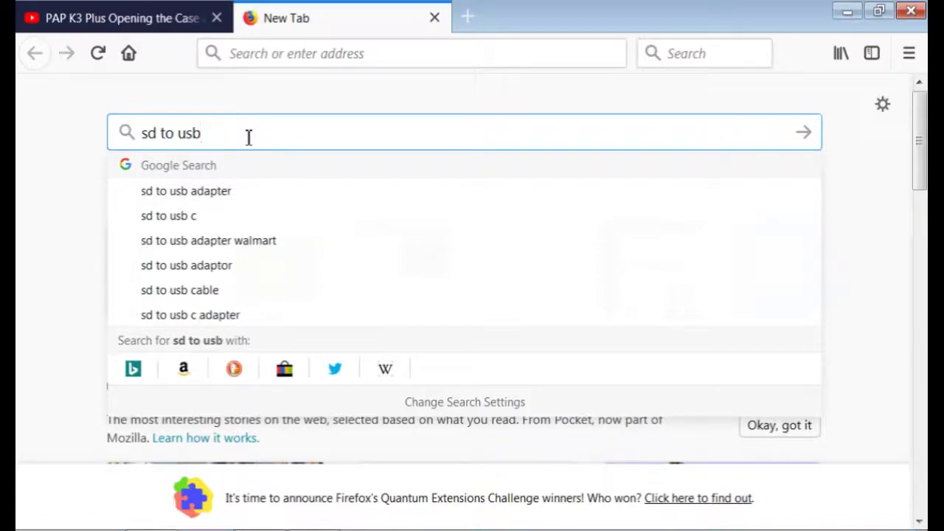
key(Return)
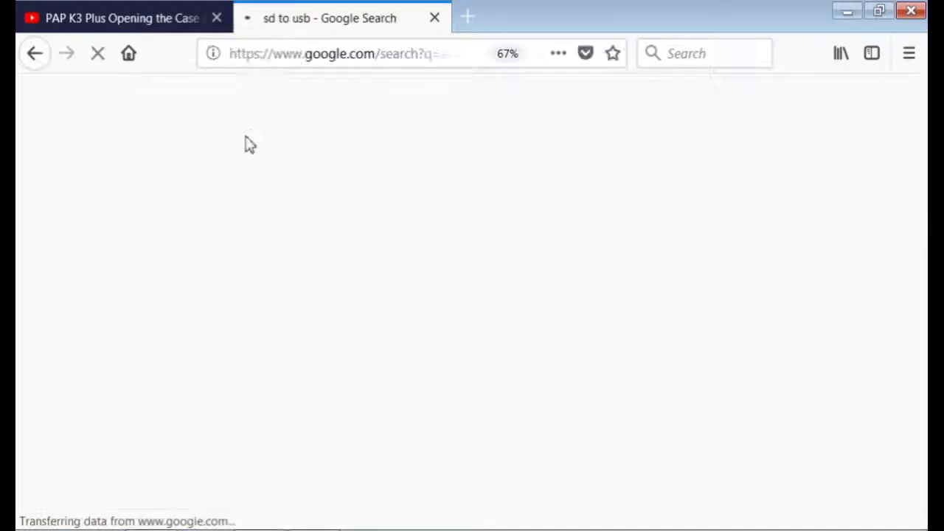
click(225, 144)
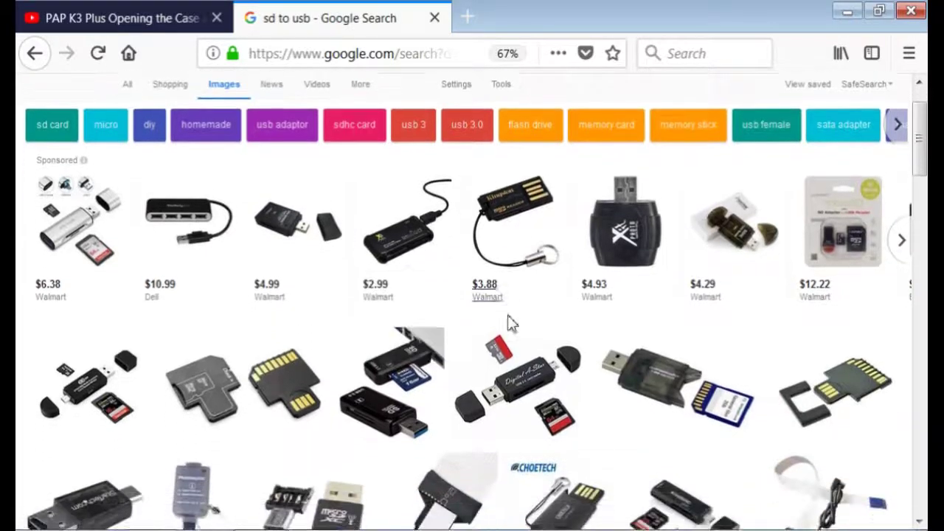
scroll(510, 332, down, 1)
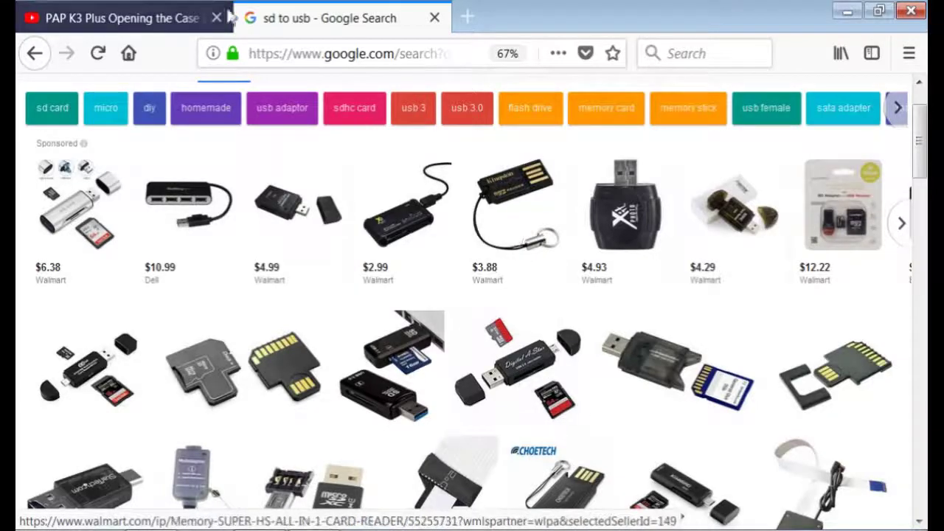
Search the web for "win32diskimager" in another new tab
click(185, 17)
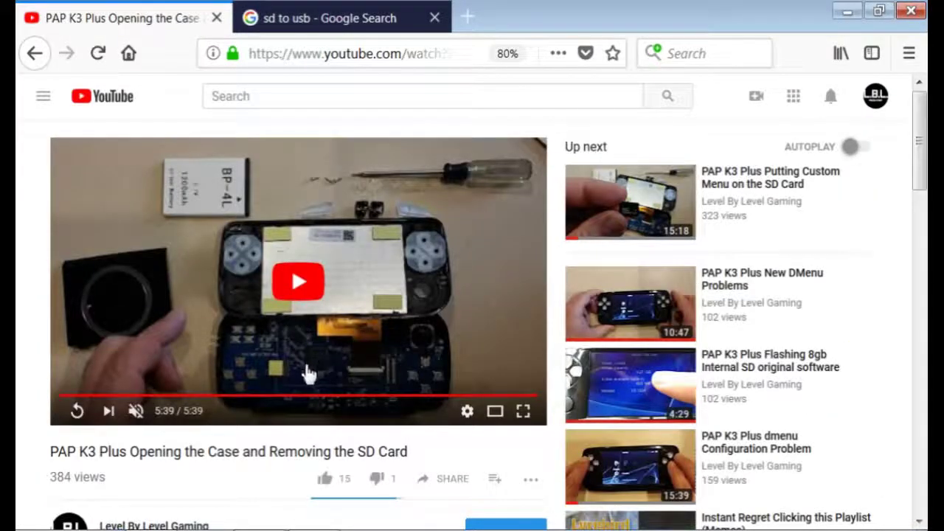
click(474, 25)
click(258, 134)
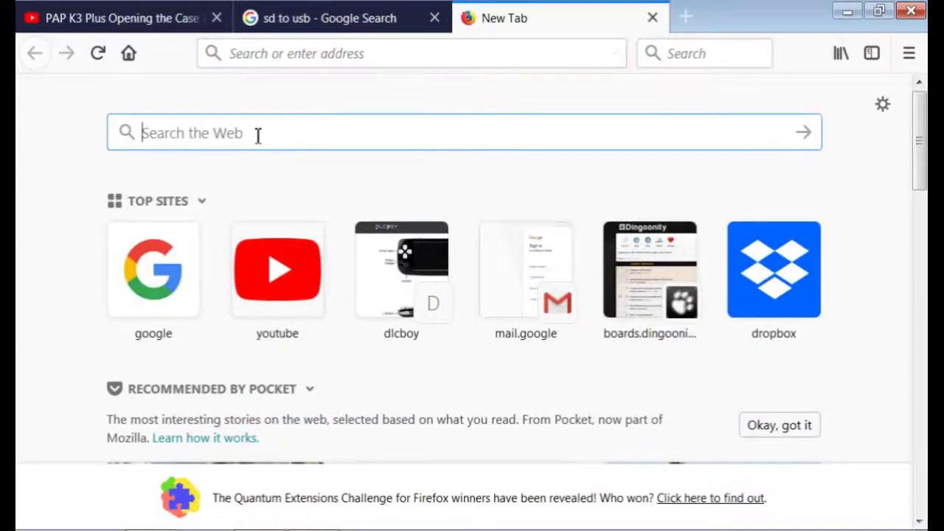
text(w)
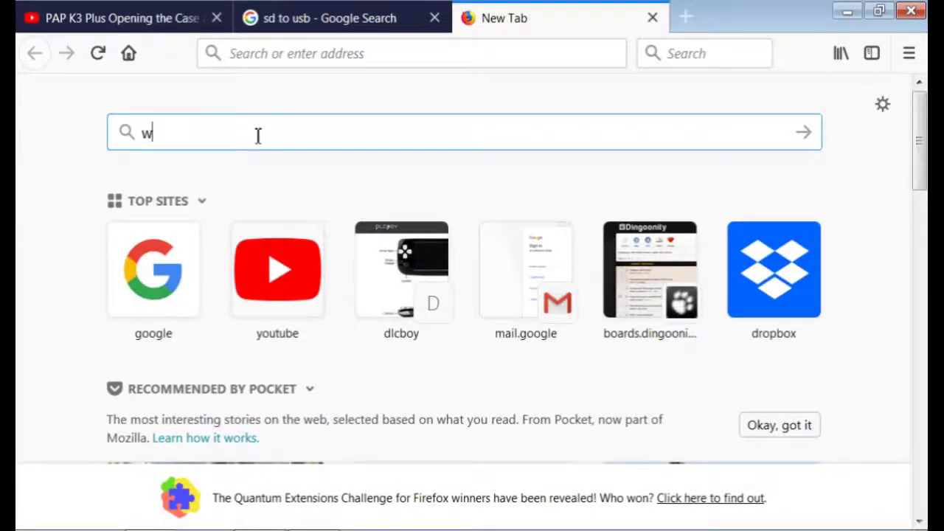
text(in32)
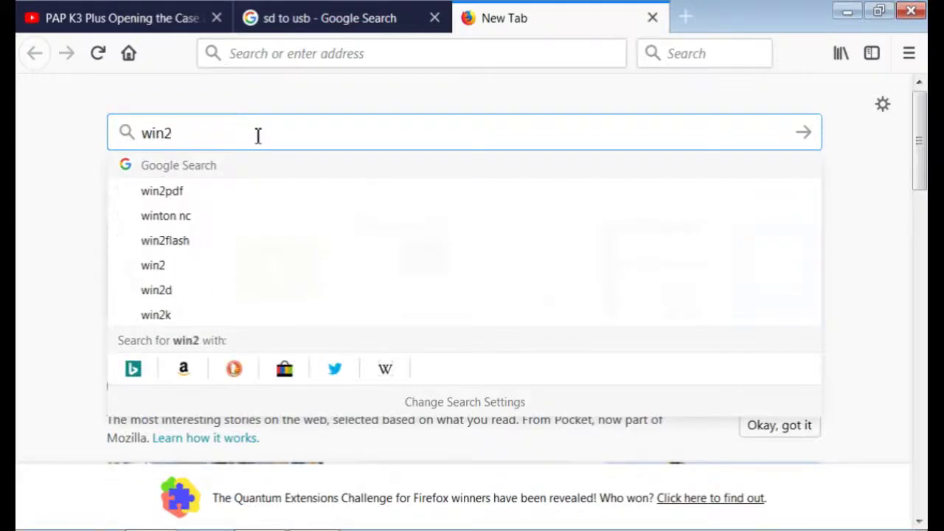
key(BackSpace)
text(32)
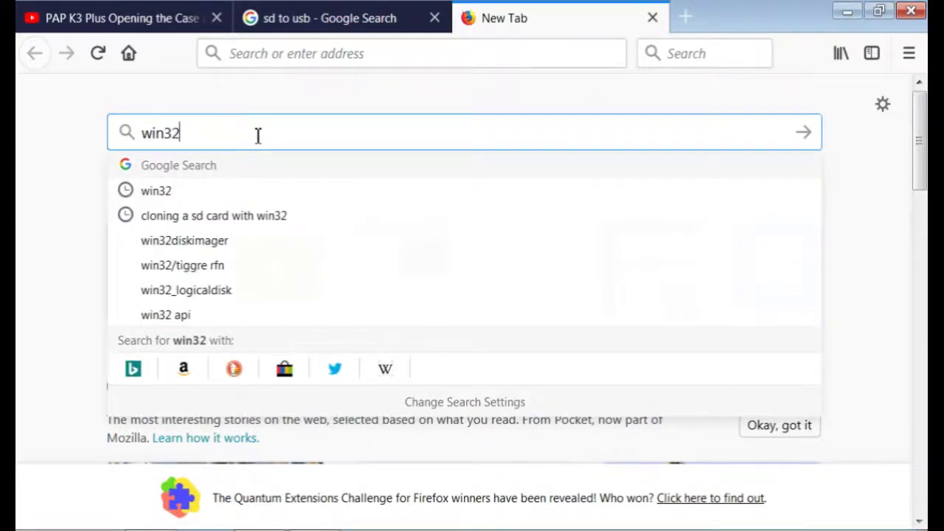
click(230, 251)
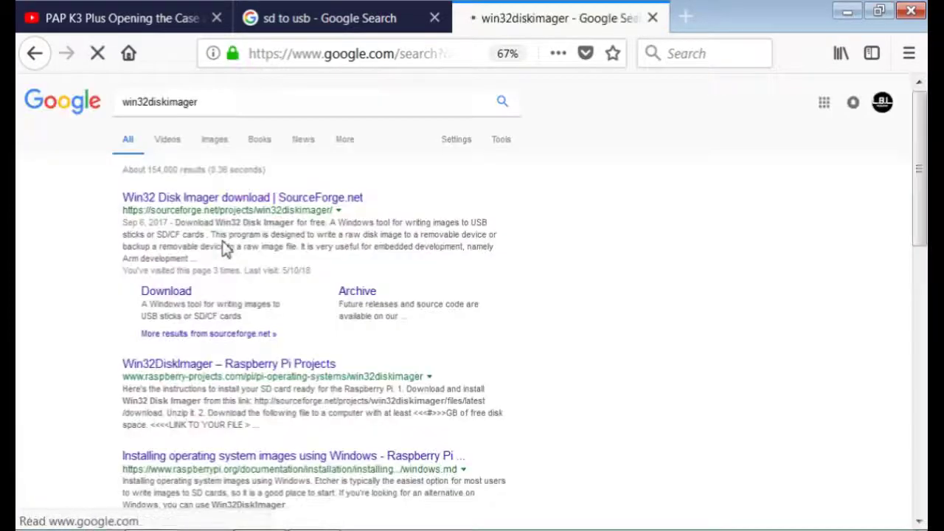
Request the Win32 Disk Imager installer from its SourceForge project page, but cancel saving the file
click(179, 206)
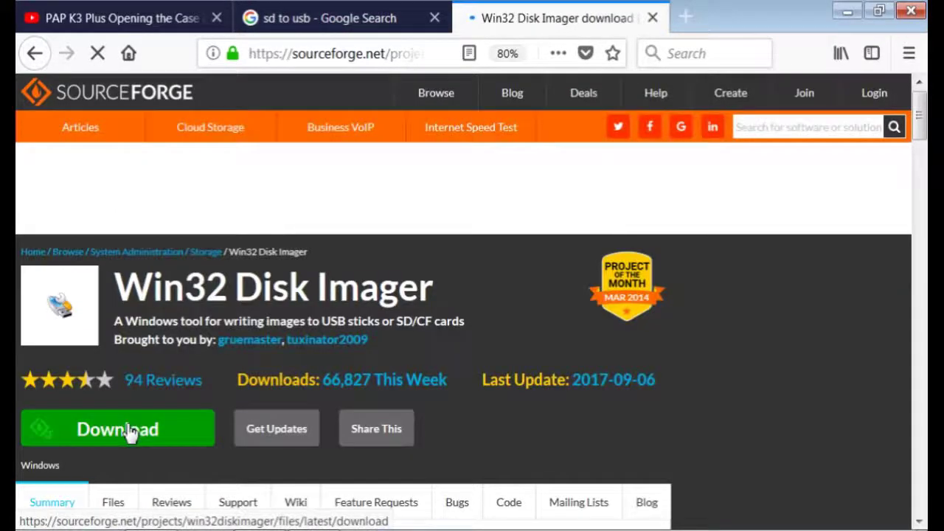
click(127, 431)
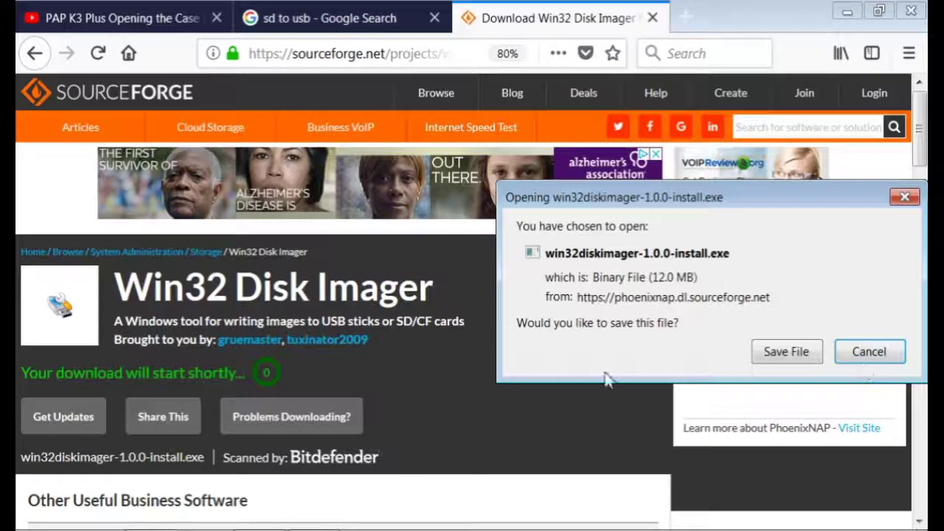
click(856, 358)
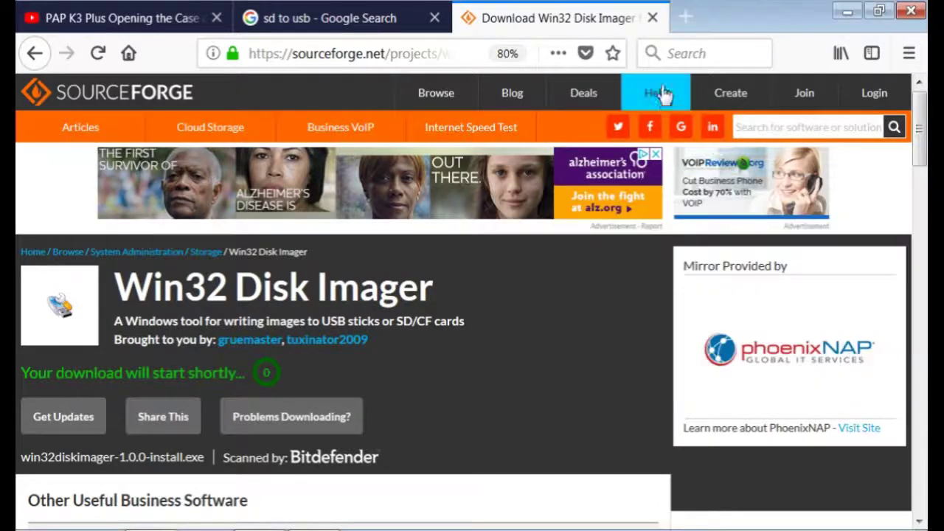
Close the Win32 Disk Imager download tab and the "sd to usb" search tab, and minimize the browser to the desktop
click(653, 18)
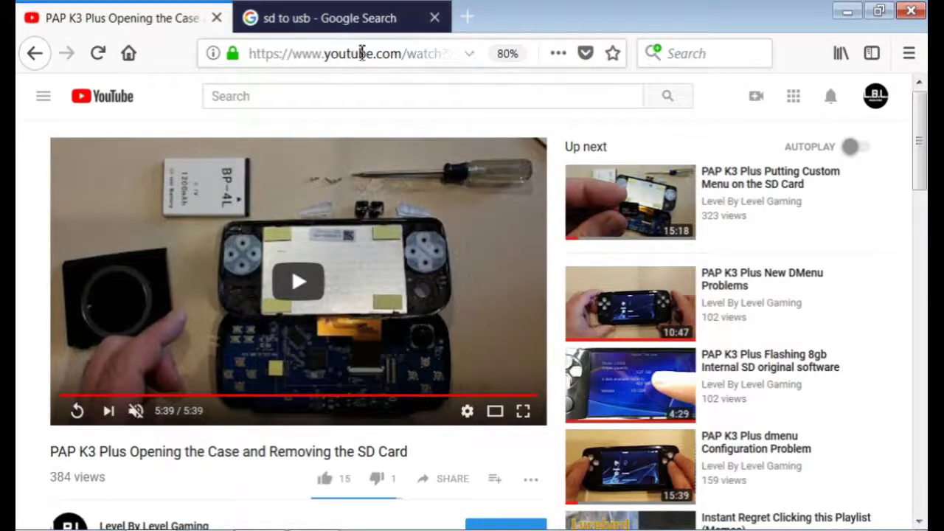
click(354, 18)
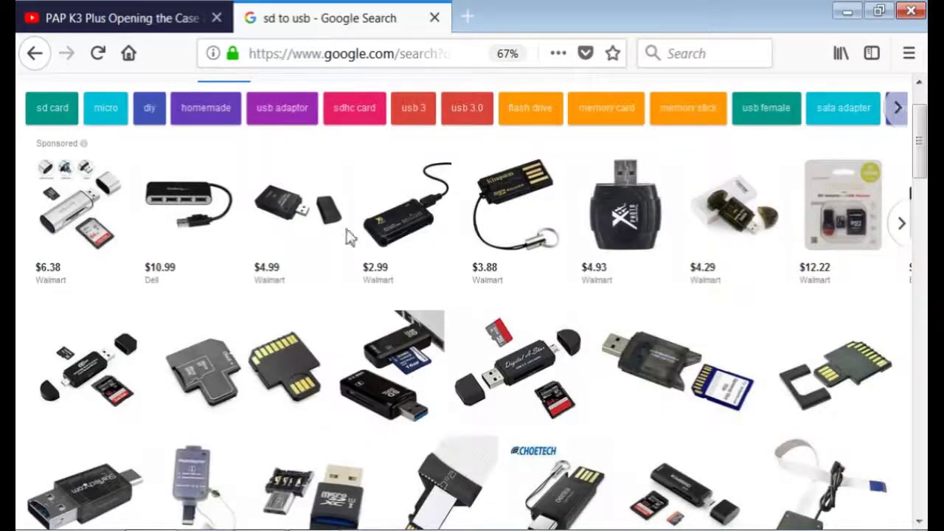
click(435, 18)
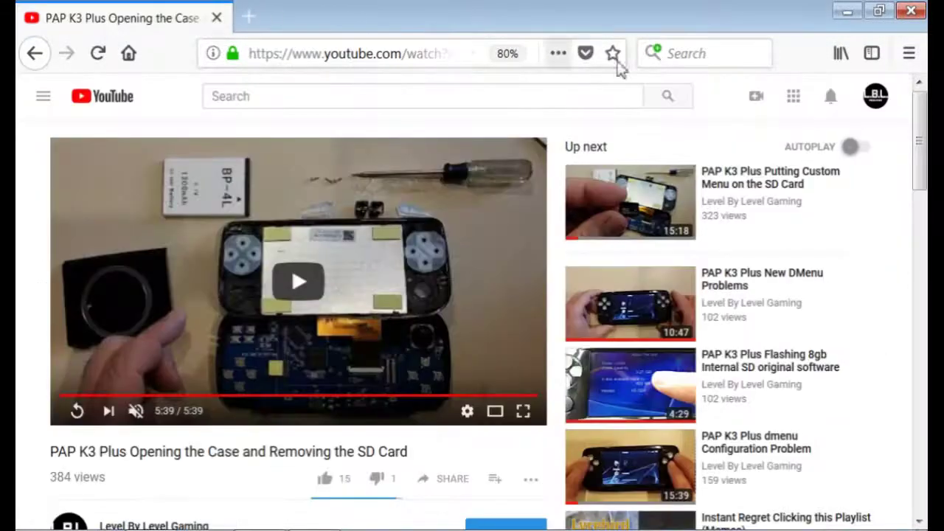
click(845, 12)
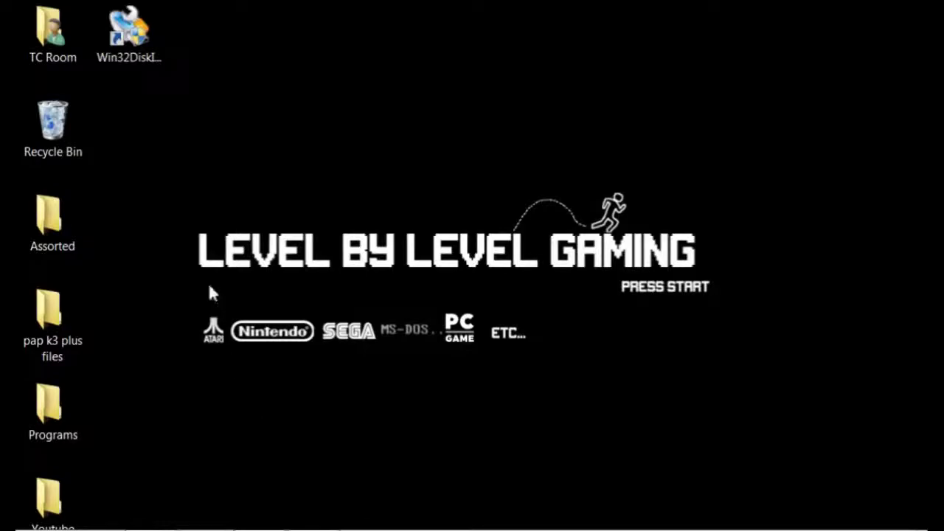
In Win32 Disk Imager, read the SD card on device H:\ into a new image file named papbackup.img on the Desktop
double_click(142, 45)
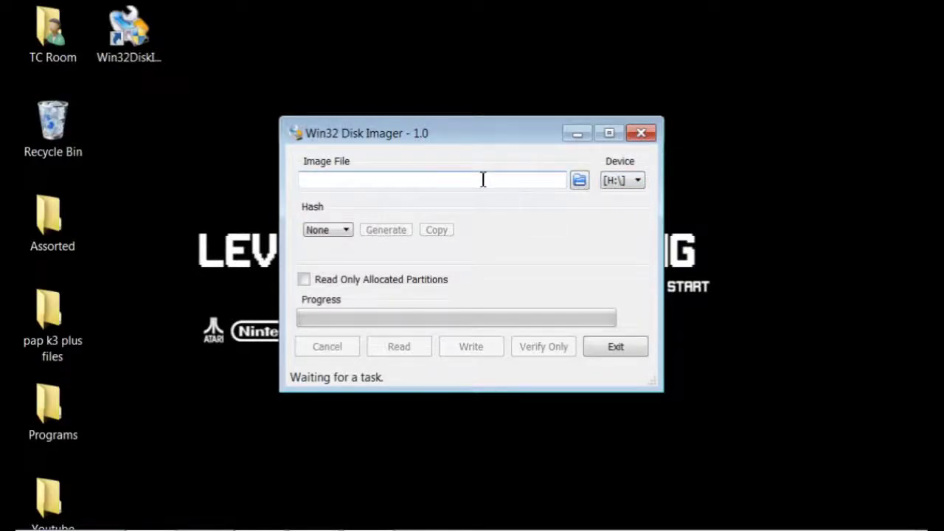
click(579, 181)
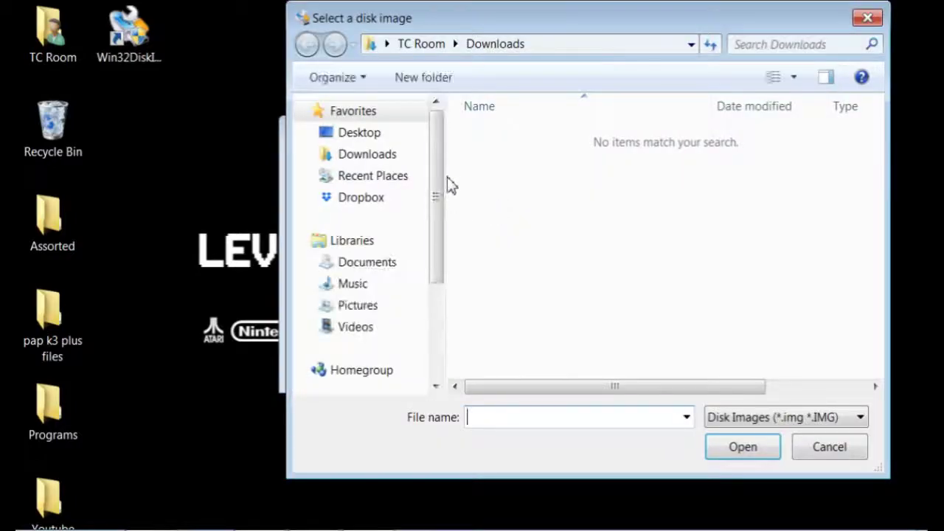
click(359, 134)
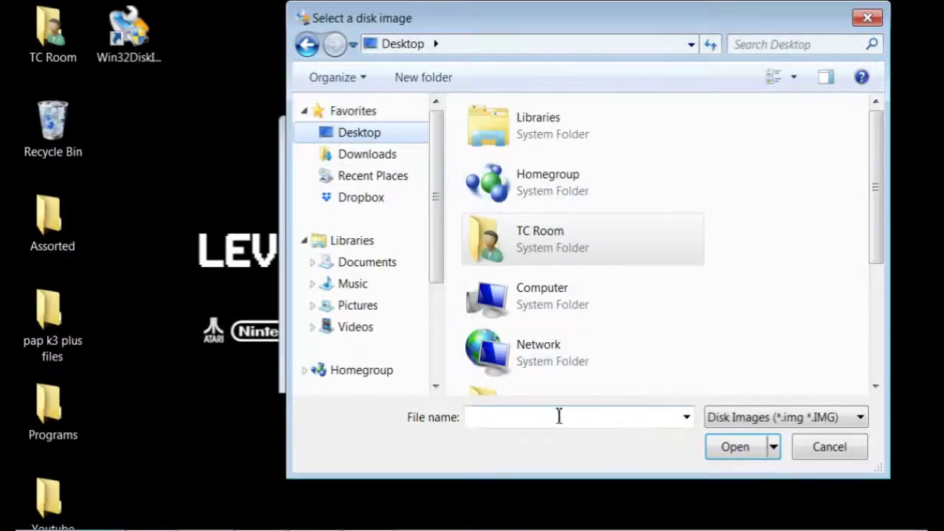
text(pap)
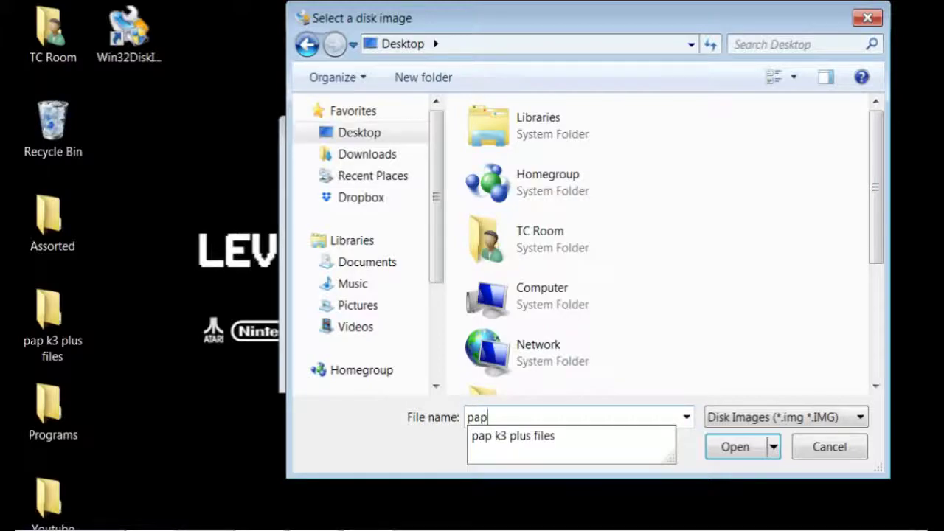
text(backup.img)
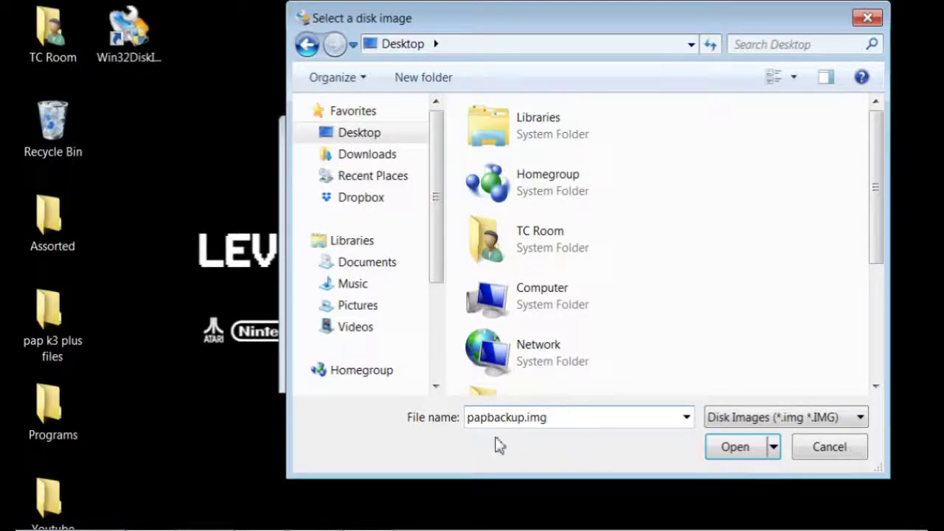
click(733, 447)
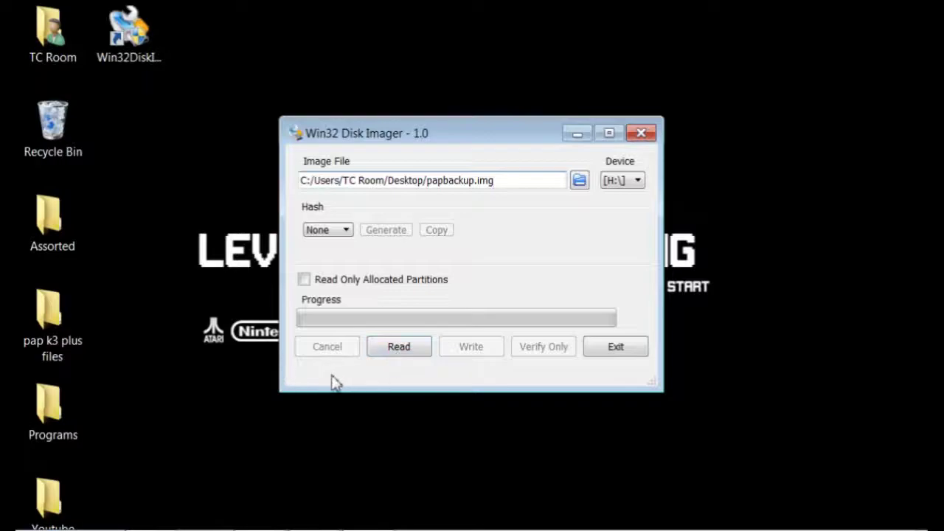
click(398, 350)
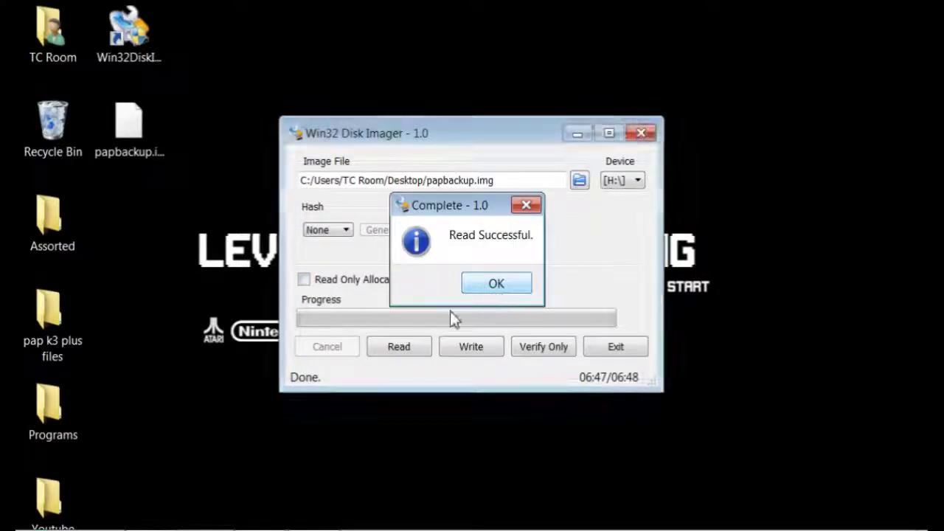
Dismiss the read completion notice, close Win32 Disk Imager, and decline formatting the disk in drive H:
click(517, 288)
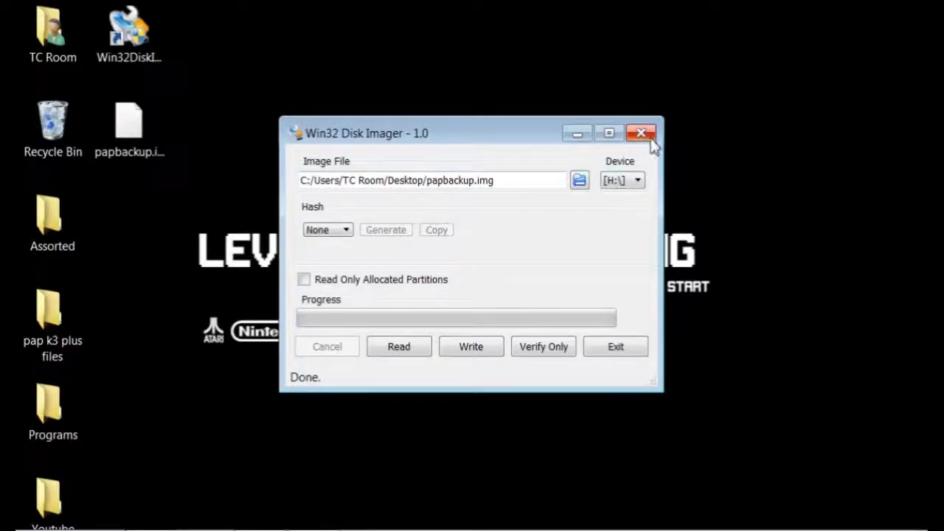
click(643, 133)
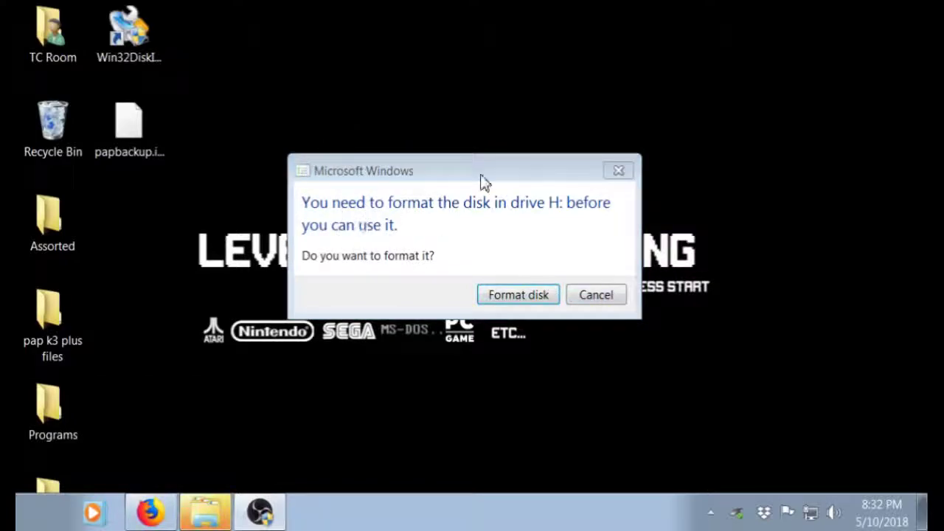
click(610, 301)
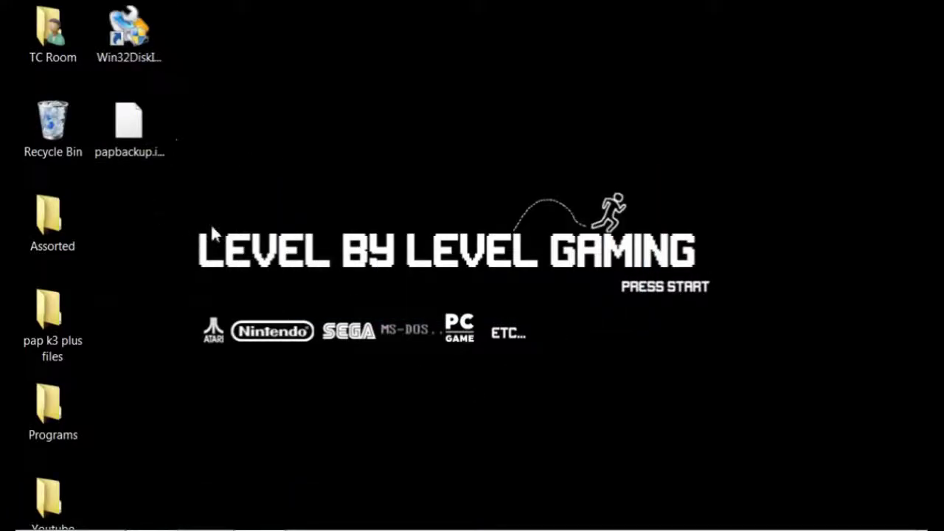
Reopen Win32 Disk Imager, load papbackup.img from the Desktop as the image file, and close the program without writing
click(132, 43)
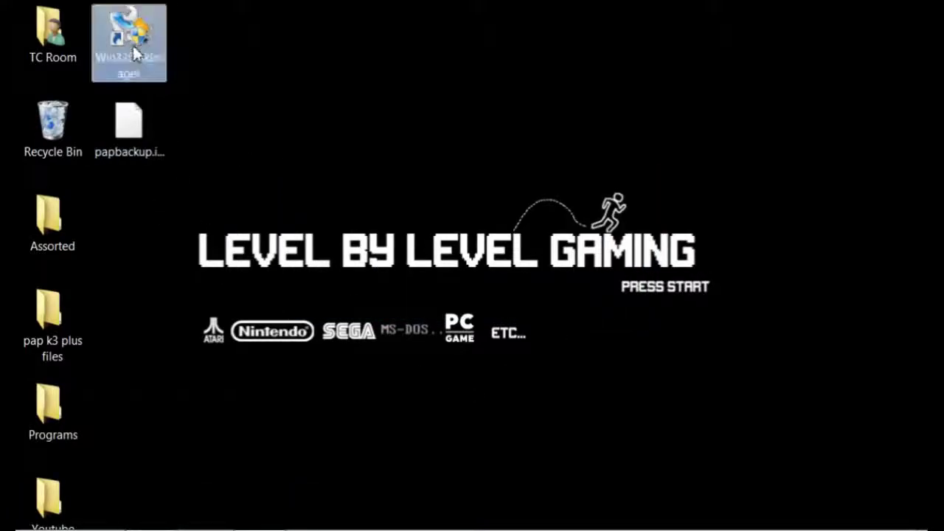
double_click(136, 47)
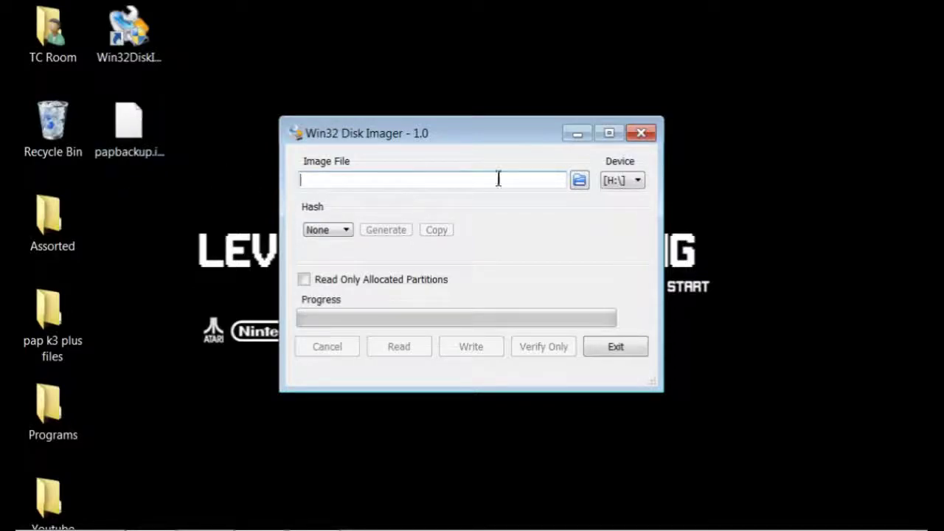
click(580, 180)
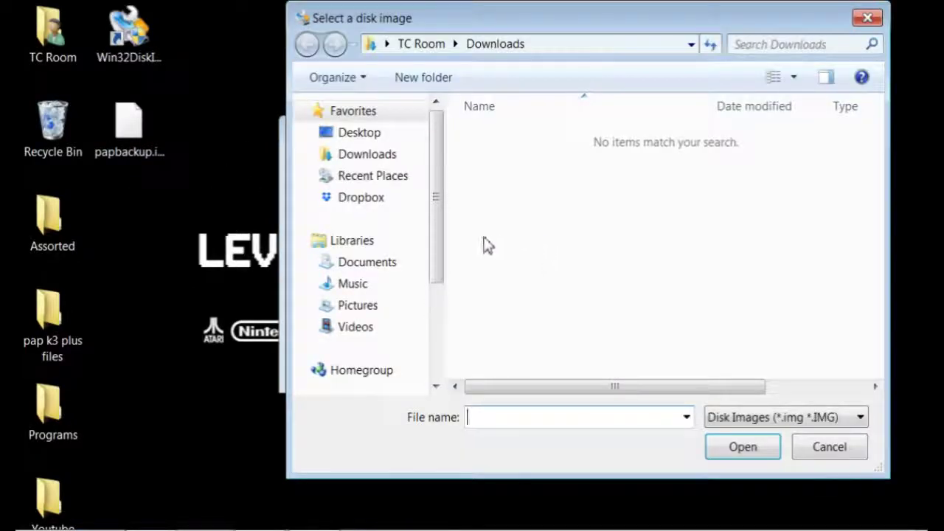
drag(434, 198, 452, 180)
click(381, 134)
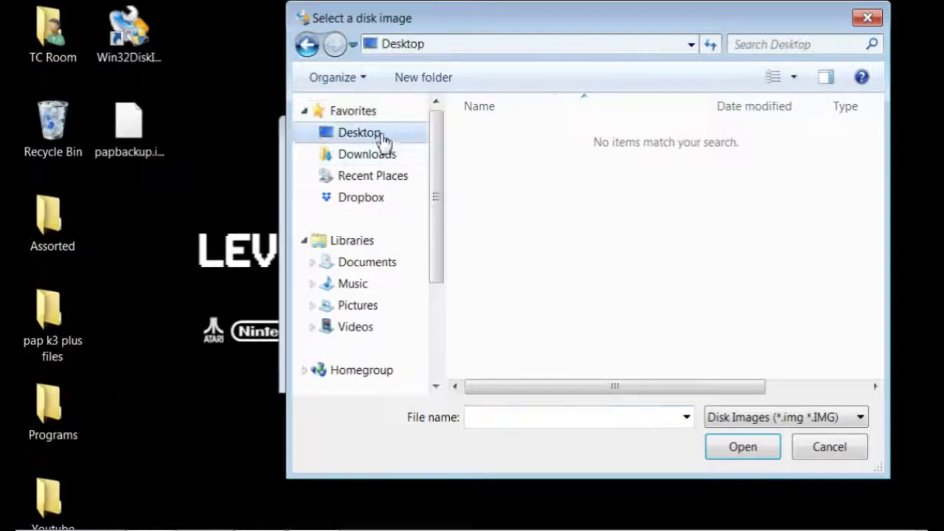
drag(877, 205, 885, 348)
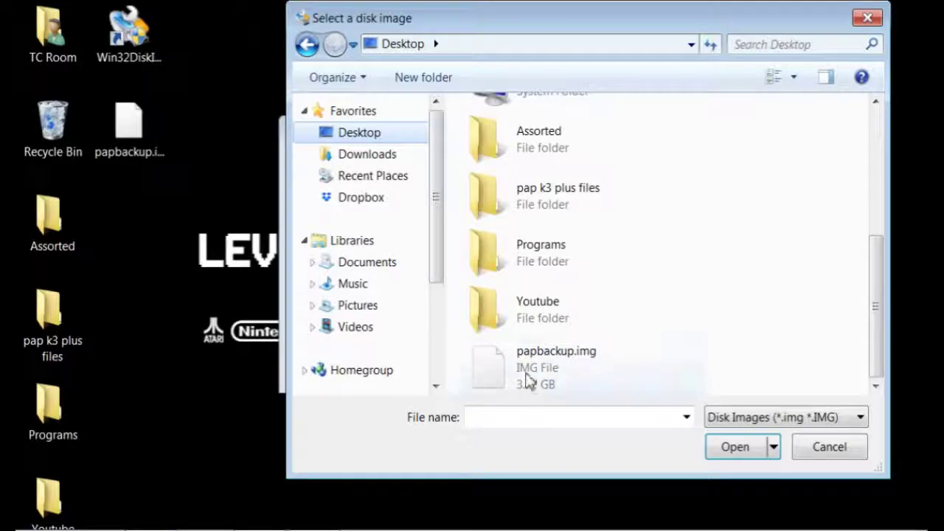
click(525, 372)
click(729, 448)
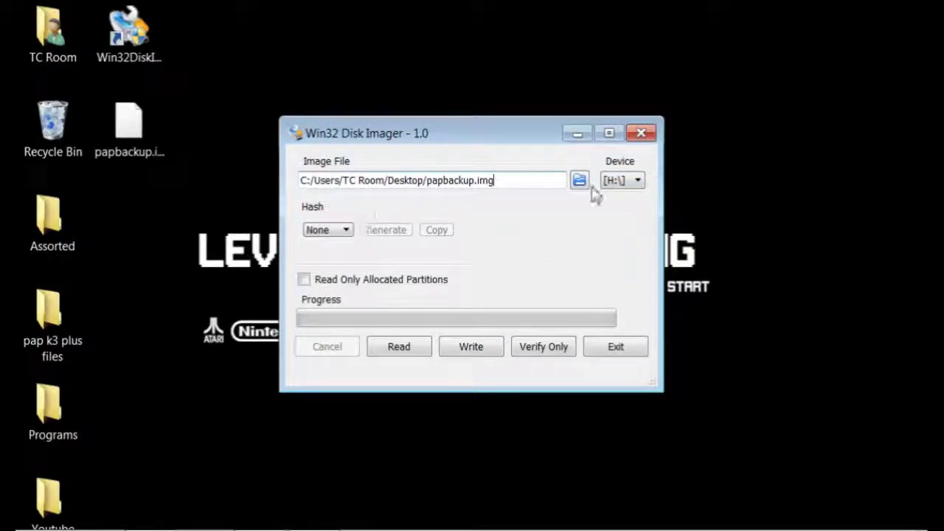
click(642, 136)
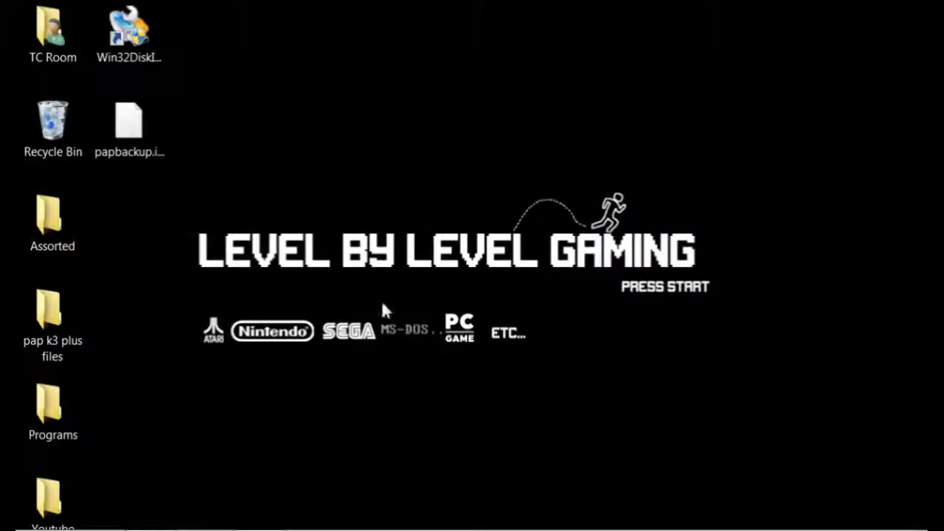
Switch to the YouTube page in Firefox and highlight the comment's question about cloning the internal 4GB SD card
click(150, 512)
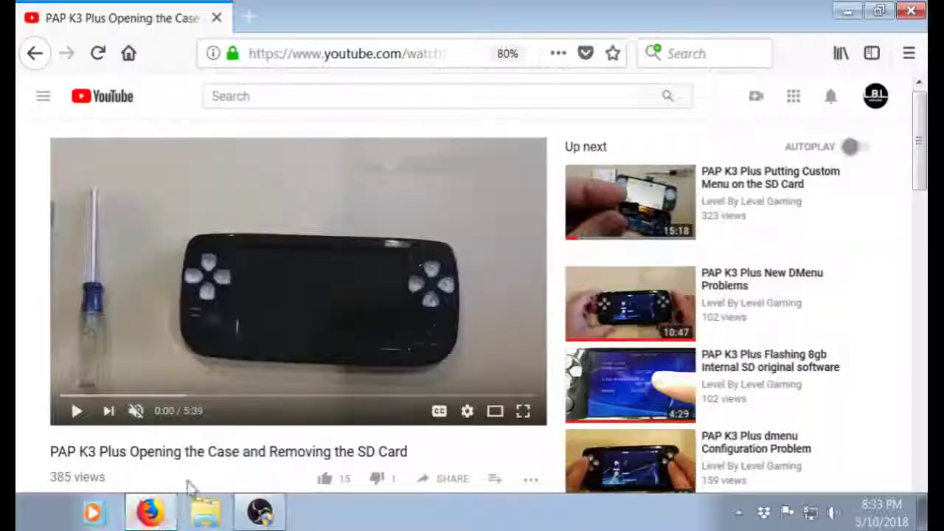
scroll(211, 450, down, 3)
scroll(273, 388, down, 8)
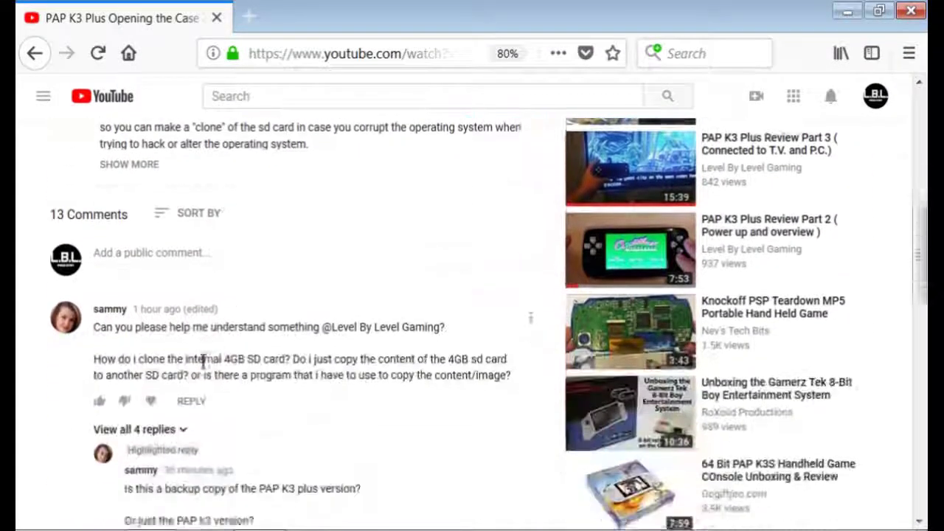
drag(99, 268, 284, 273)
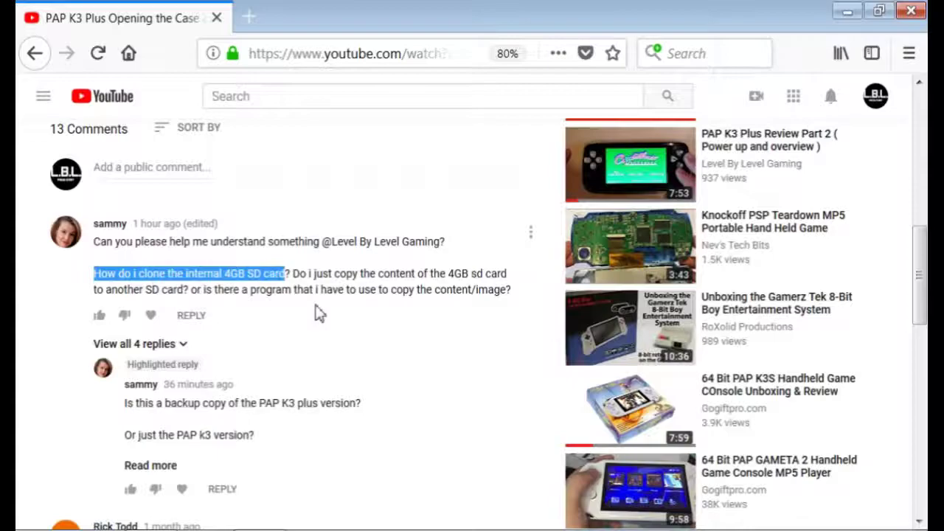
scroll(316, 313, up, 8)
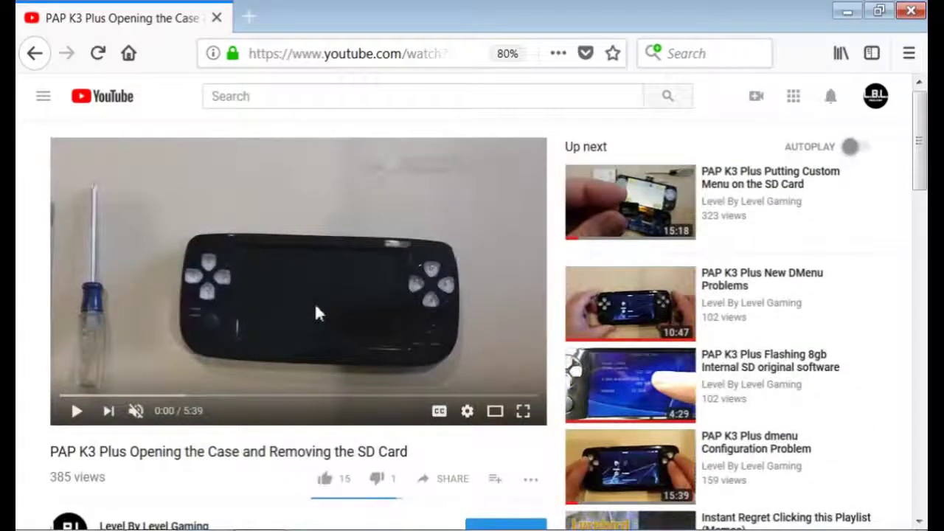